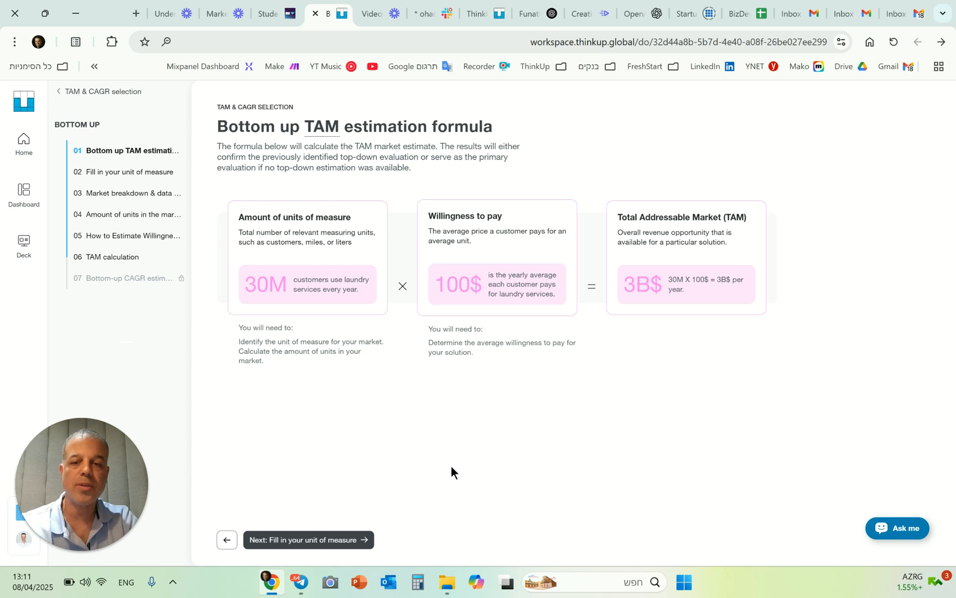
- Open the unit of measure page, check the suggested units, and enter Student Bedrooms as the unit of measure
click(348, 541)
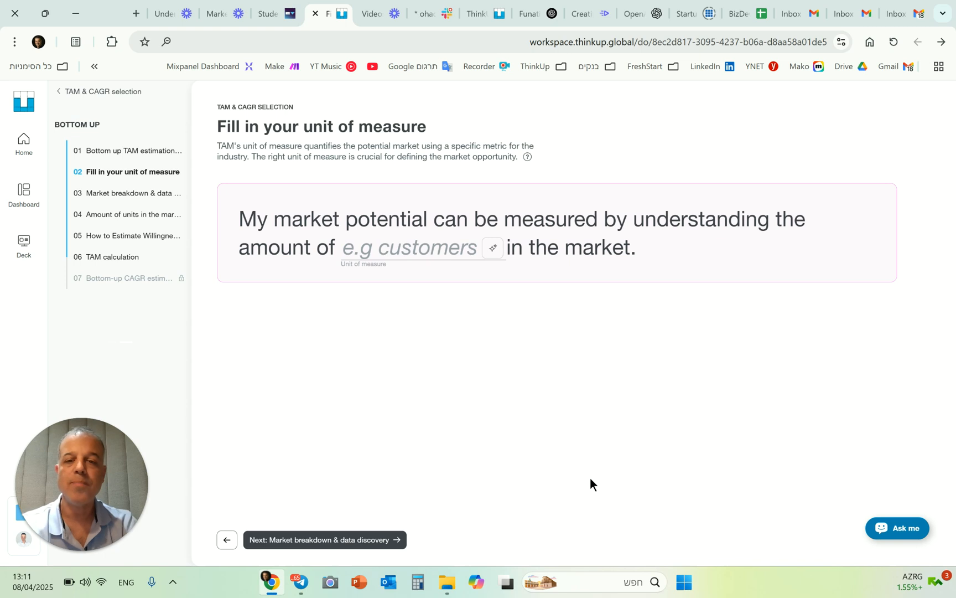
click(494, 250)
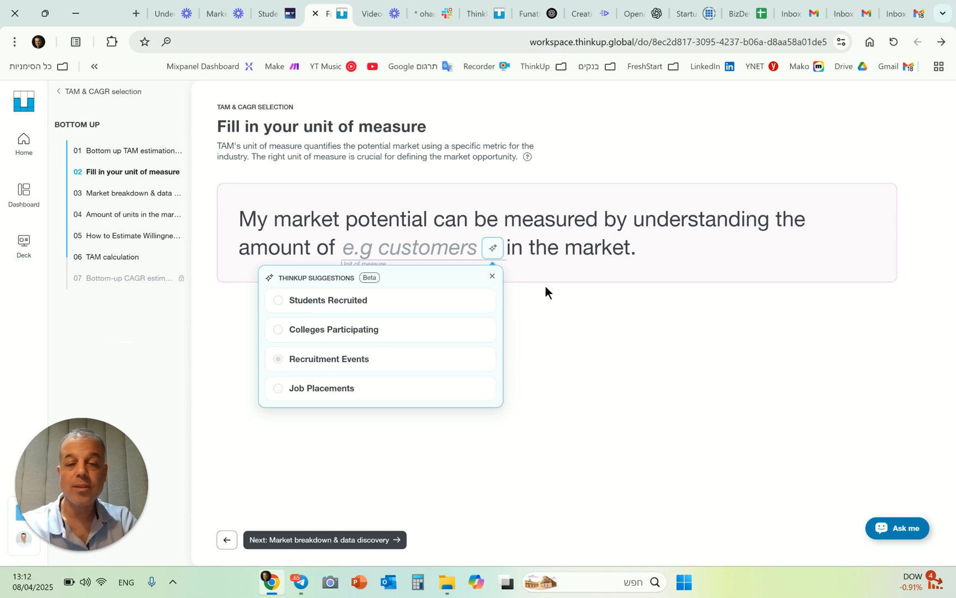
click(493, 277)
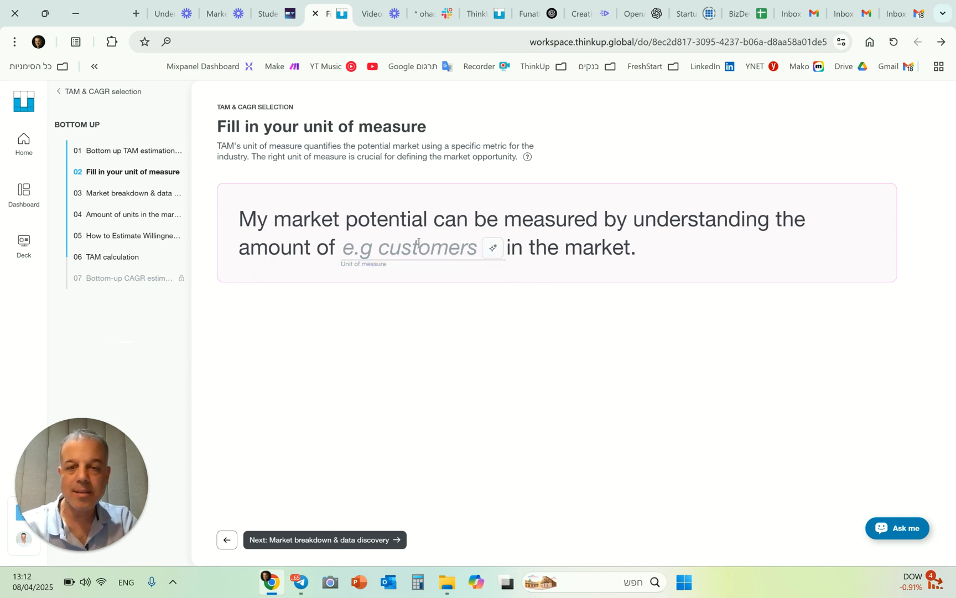
text(Stuf)
key(BackSpace)
text(dent Bedroom)
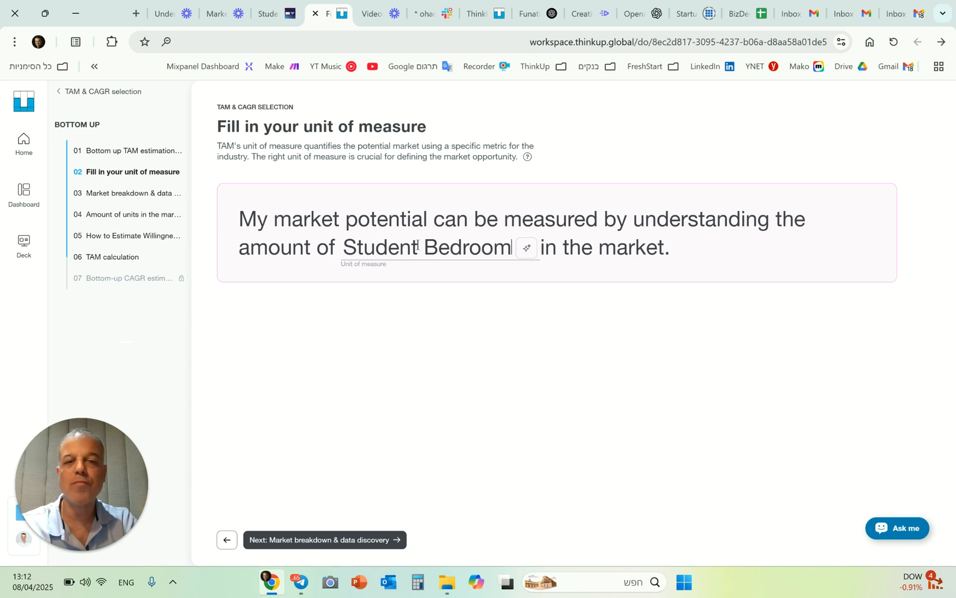
text(s)
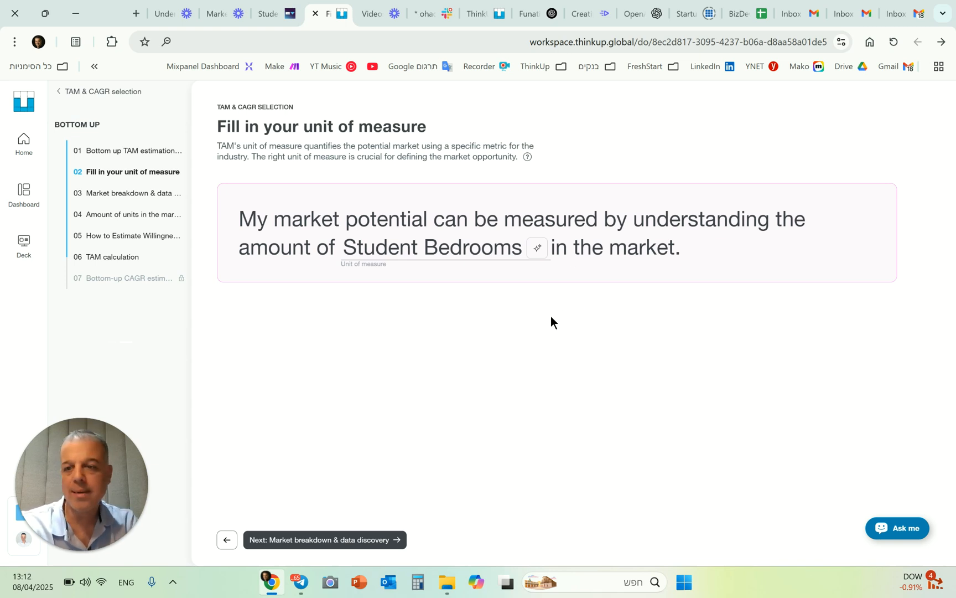
- Continue through the market breakdown page and fill in a US segment of 5 million Student Bedrooms every year
click(364, 548)
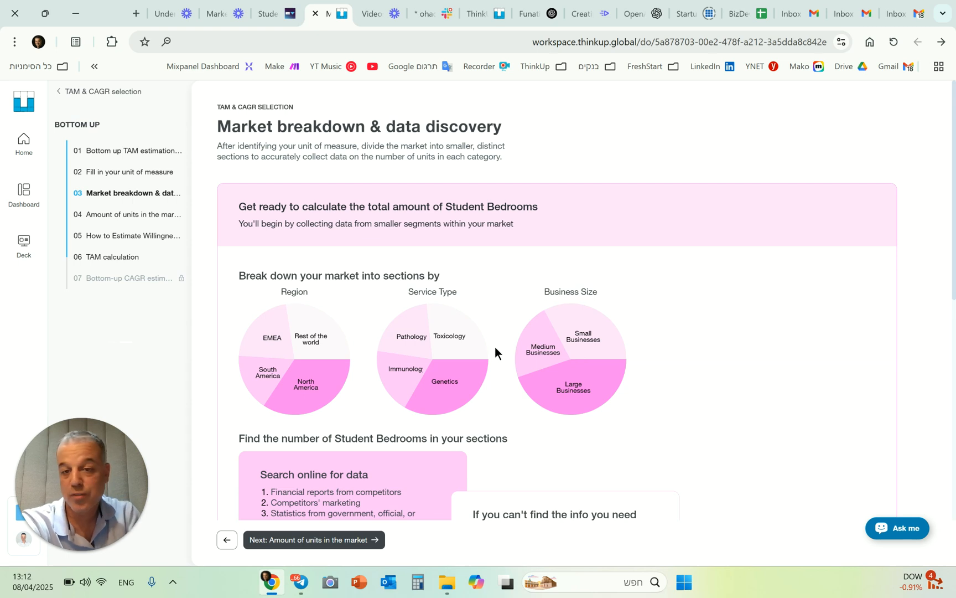
scroll(542, 301, down, 8)
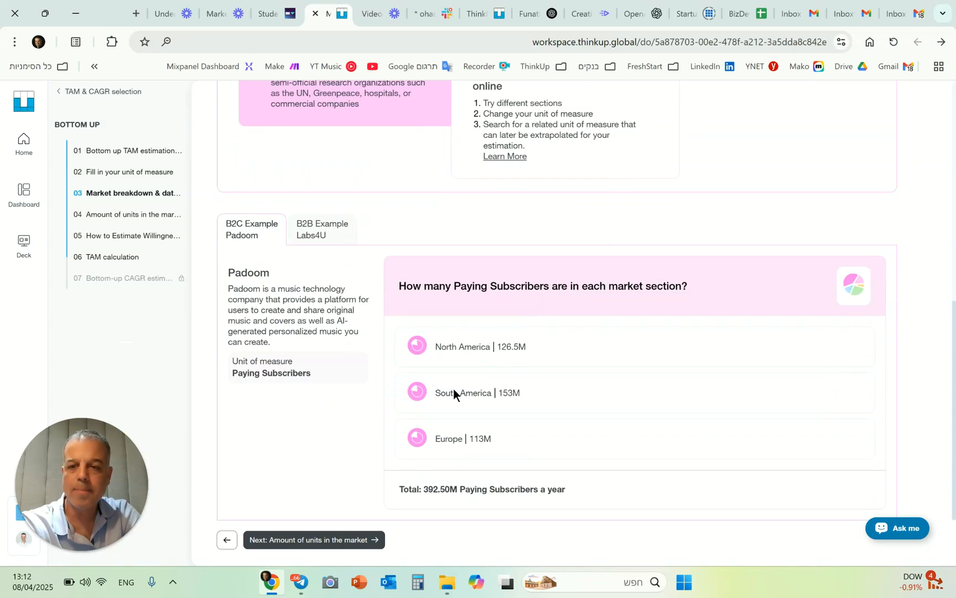
click(357, 539)
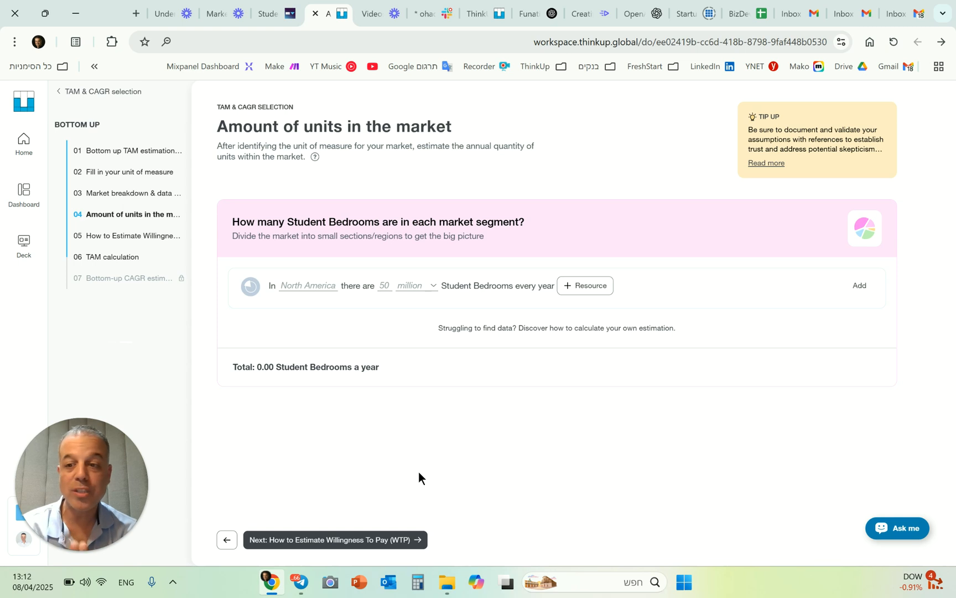
click(280, 284)
text(US)
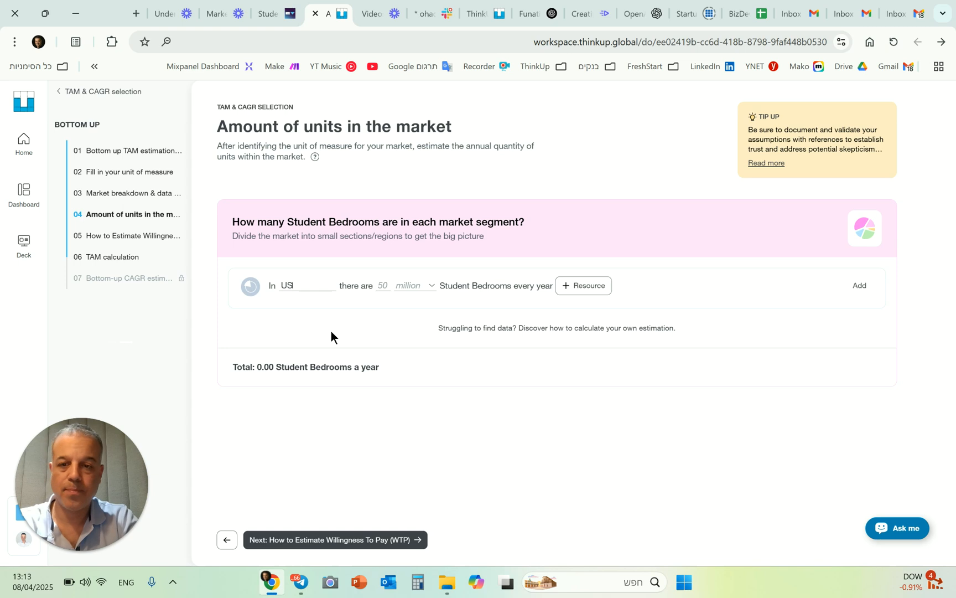
text(9)
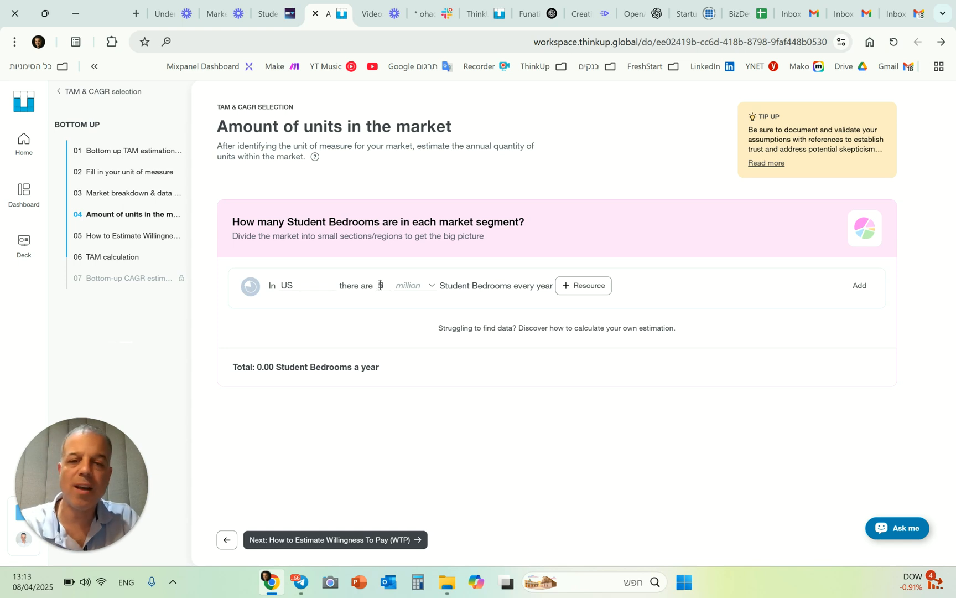
click(409, 286)
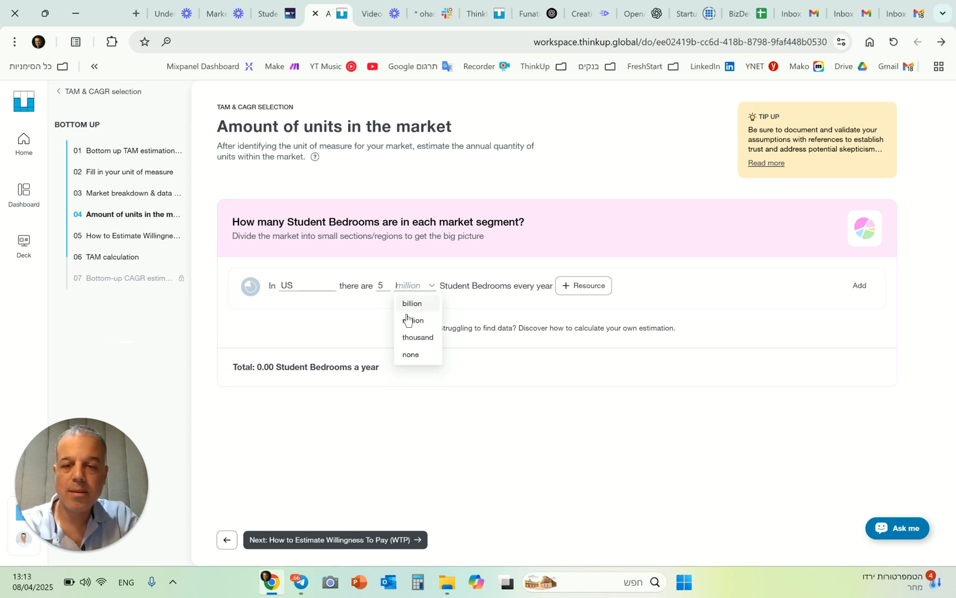
drag(445, 283, 507, 284)
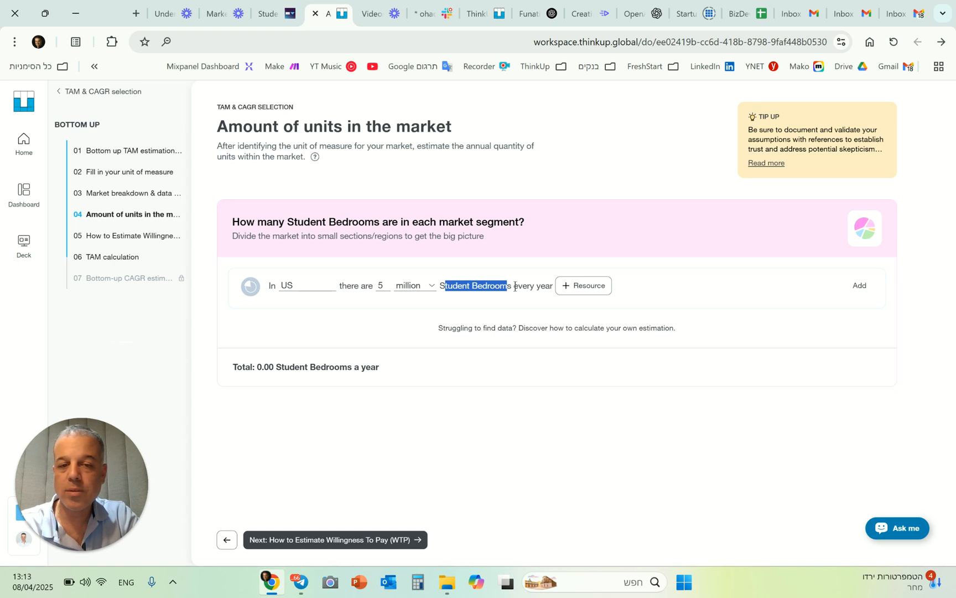
click(587, 296)
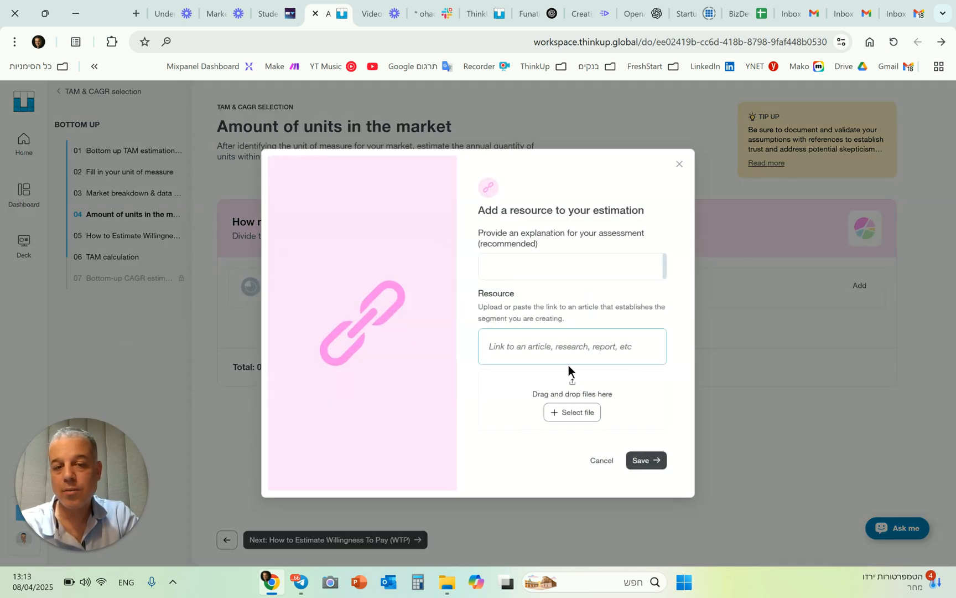
click(539, 276)
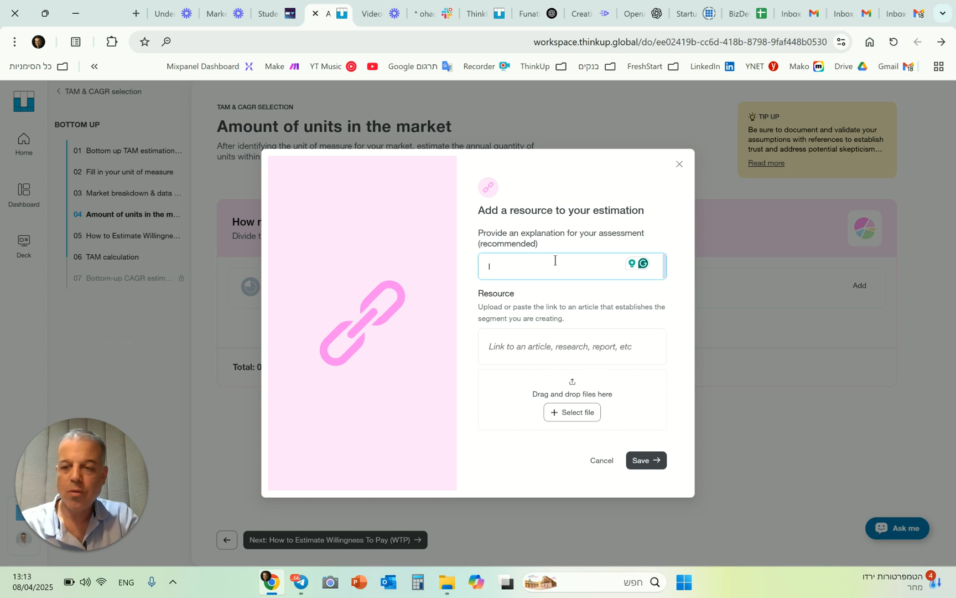
click(678, 165)
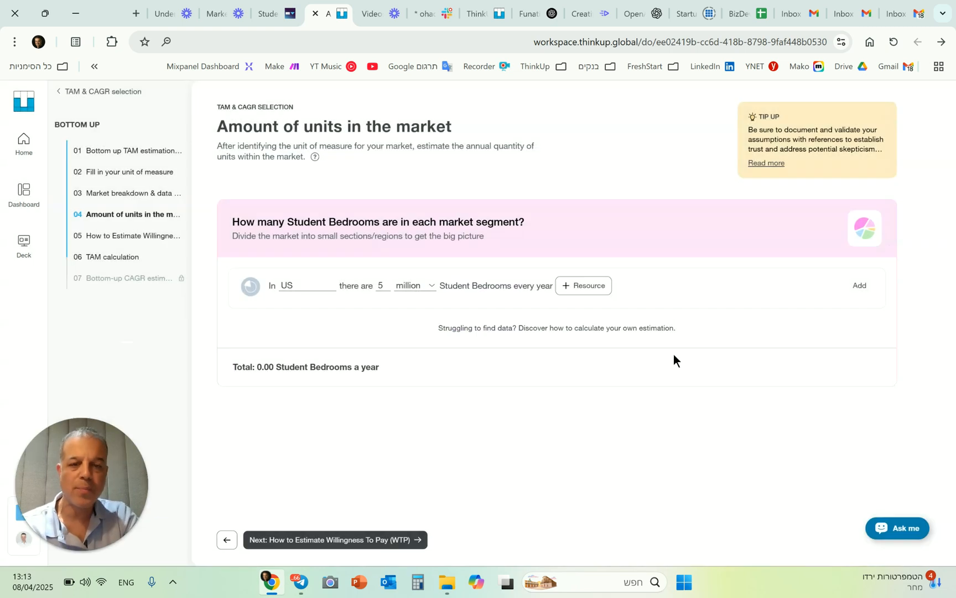
- Add the filled-in US segment to the market estimate and continue past the willingness-to-pay guidance to the TAM calculation
click(860, 286)
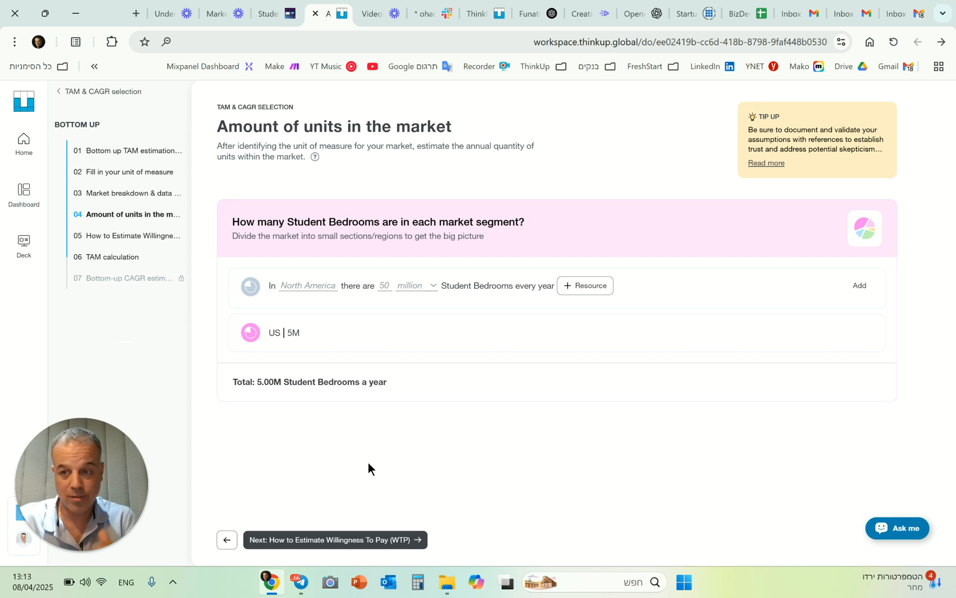
click(368, 541)
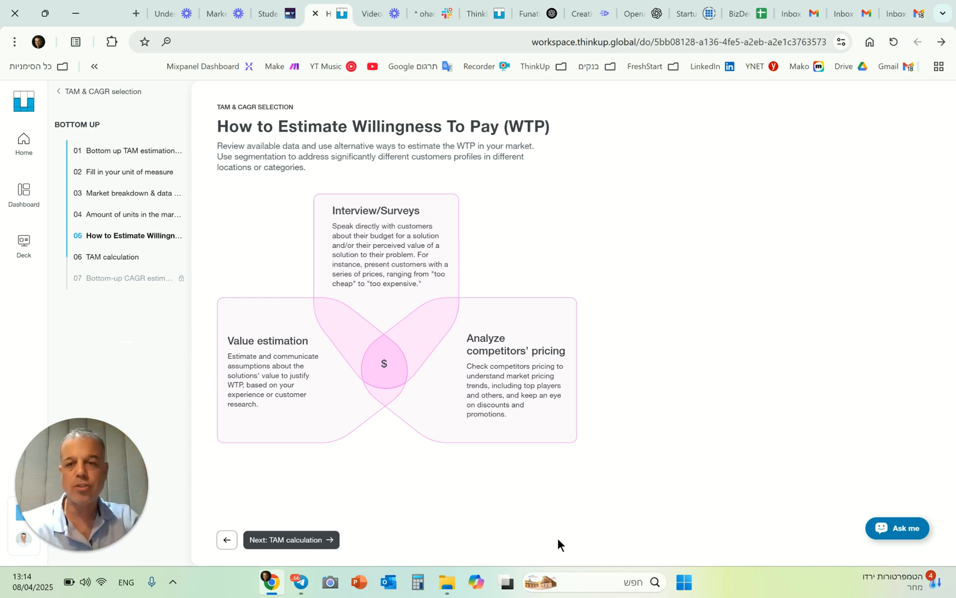
click(316, 541)
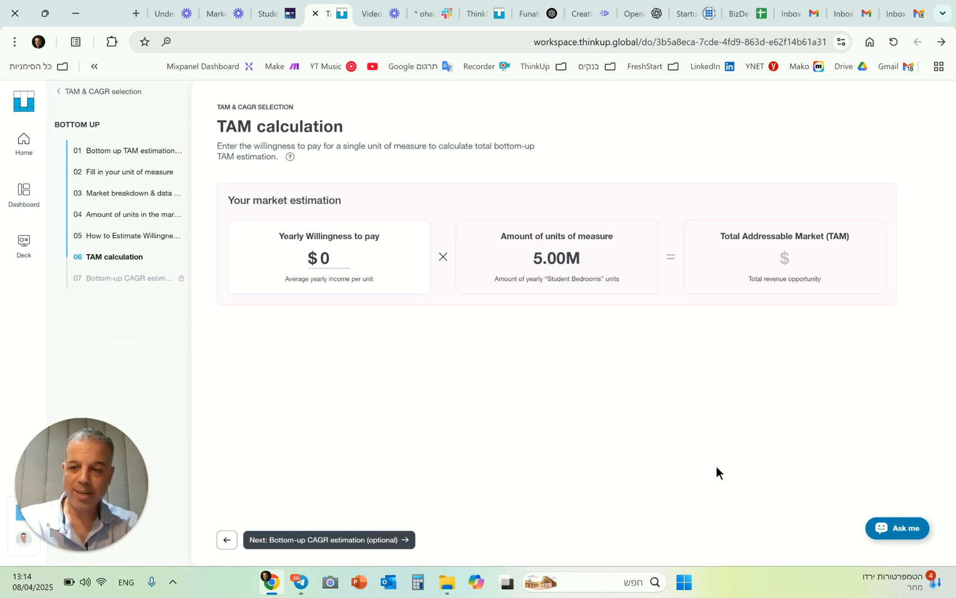
- Set the yearly willingness to pay per student bedroom to $12,000 and highlight the Total Addressable Market amount
double_click(325, 258)
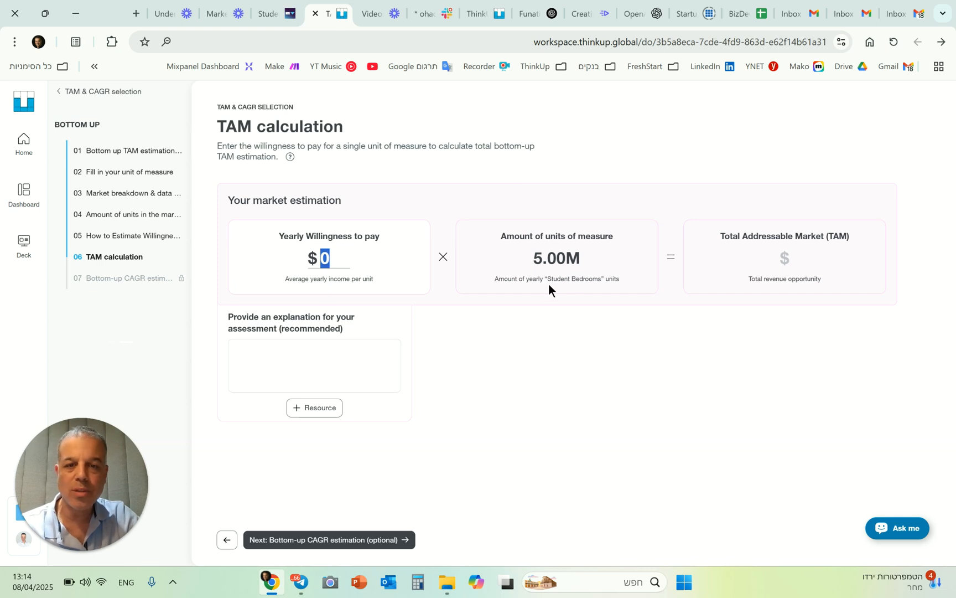
drag(548, 279, 601, 277)
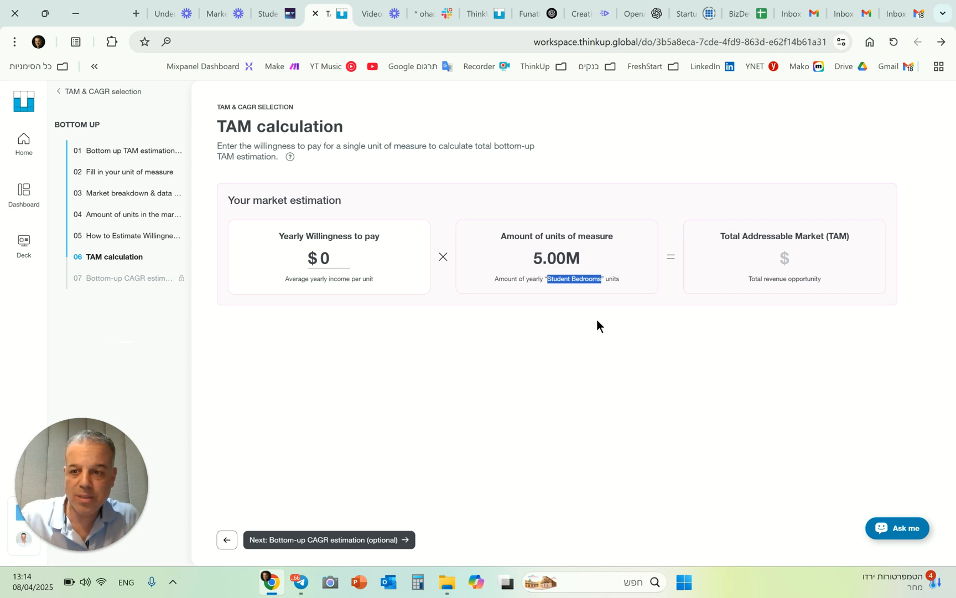
click(328, 256)
text(12000)
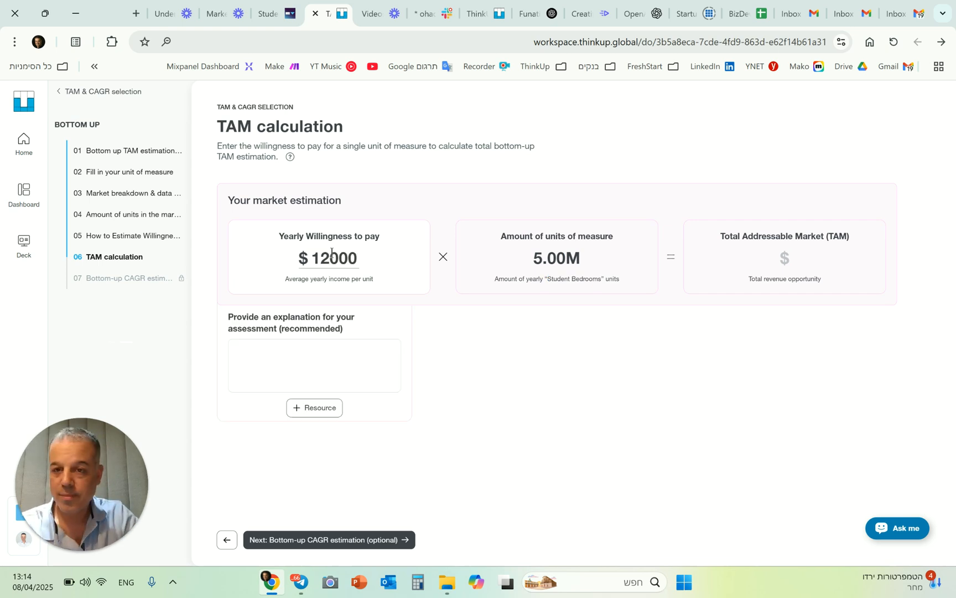
drag(437, 315, 442, 316)
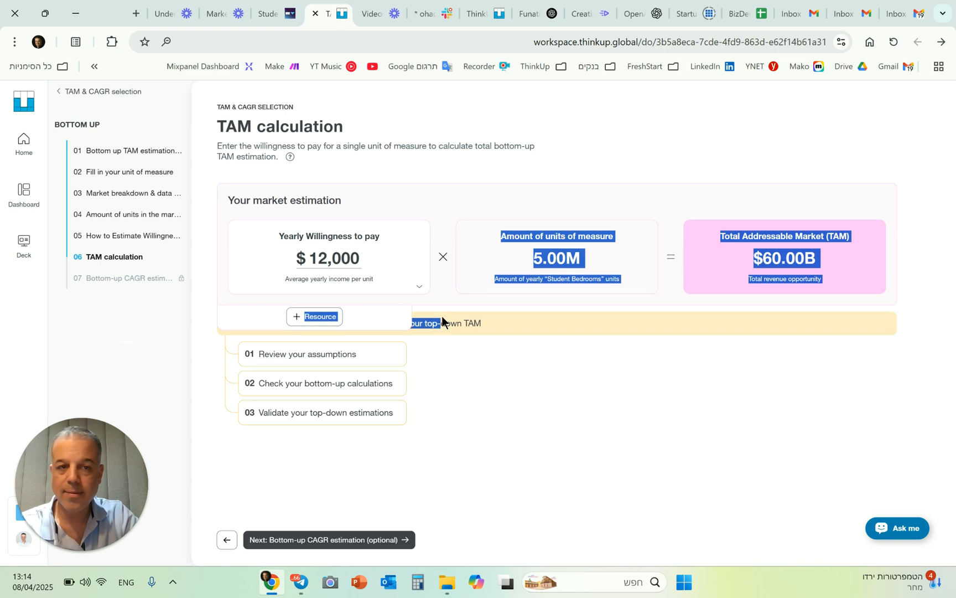
click(568, 328)
drag(754, 258, 828, 257)
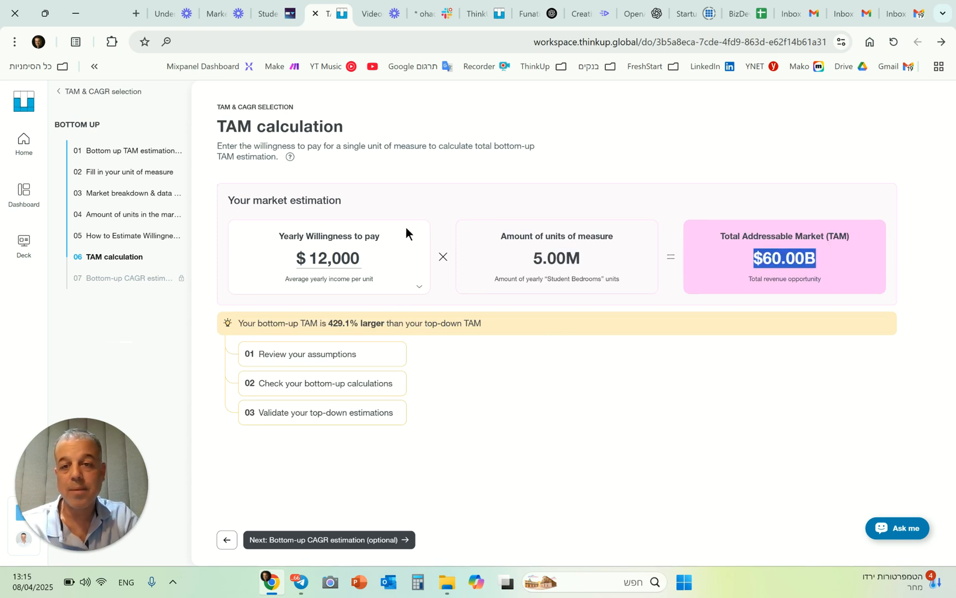
click(419, 290)
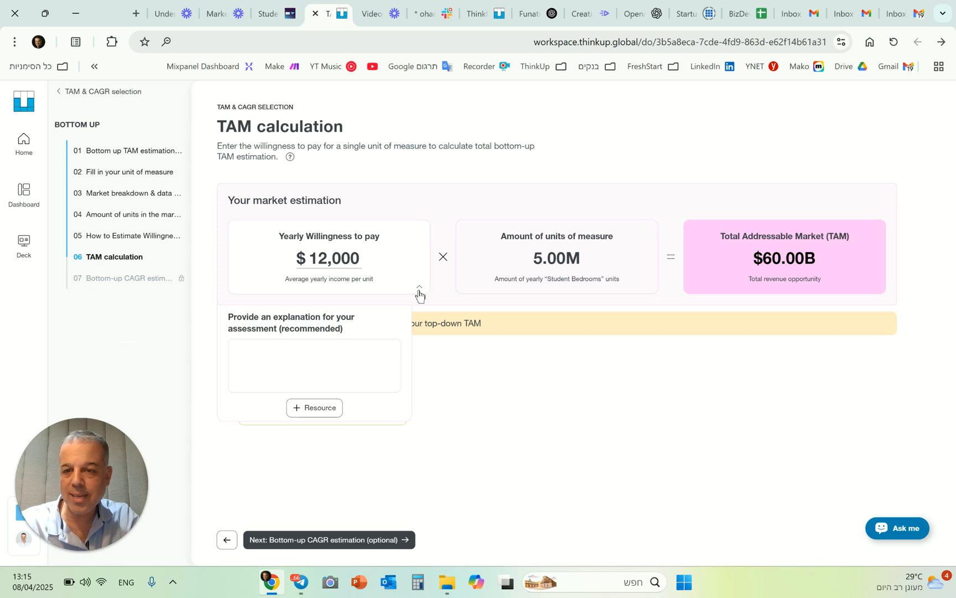
click(327, 357)
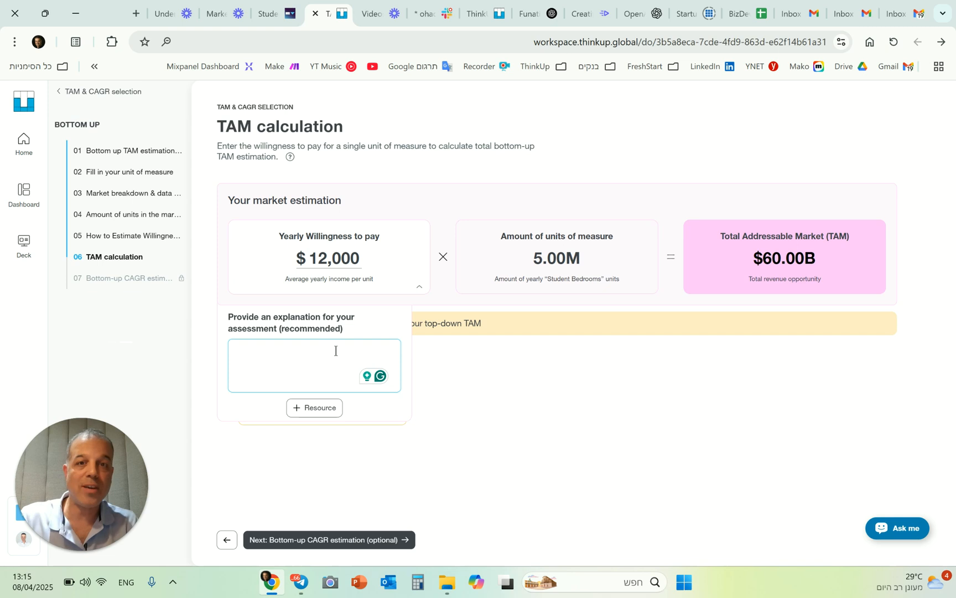
click(523, 388)
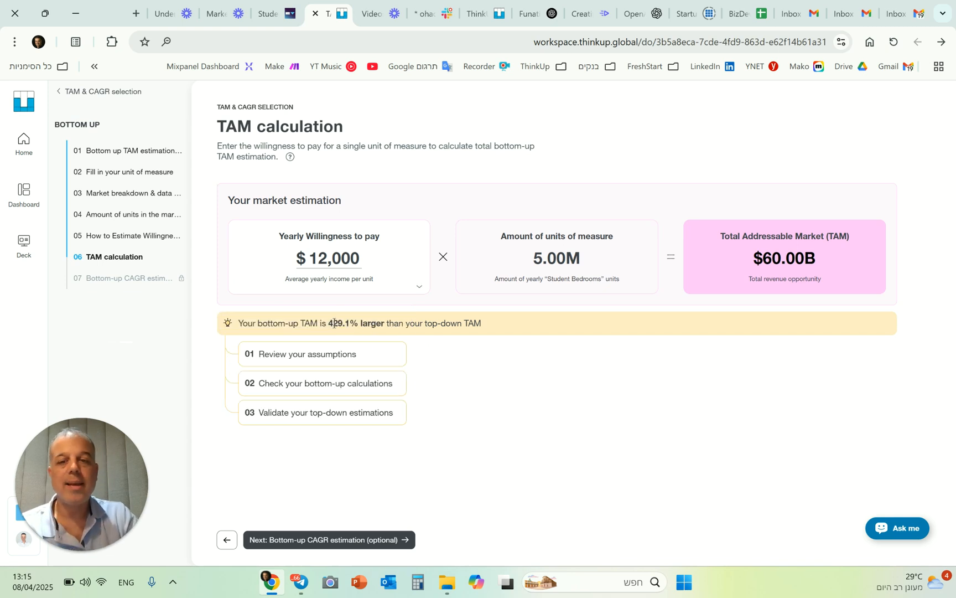
- Open the bottom-up CAGR estimation, preview the Your own CAGR option, and reselect CAGR from Top-Down
click(364, 540)
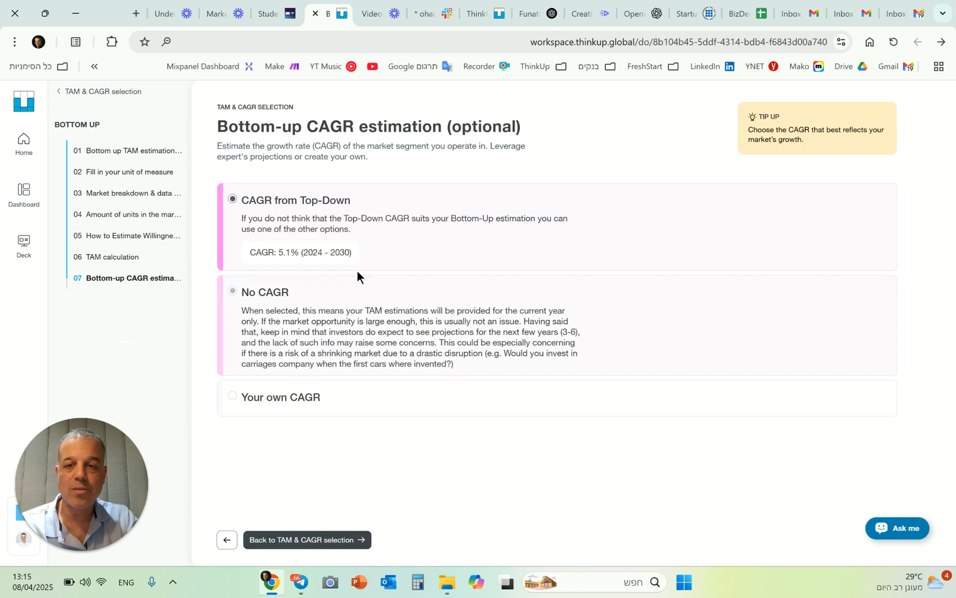
drag(245, 127, 525, 128)
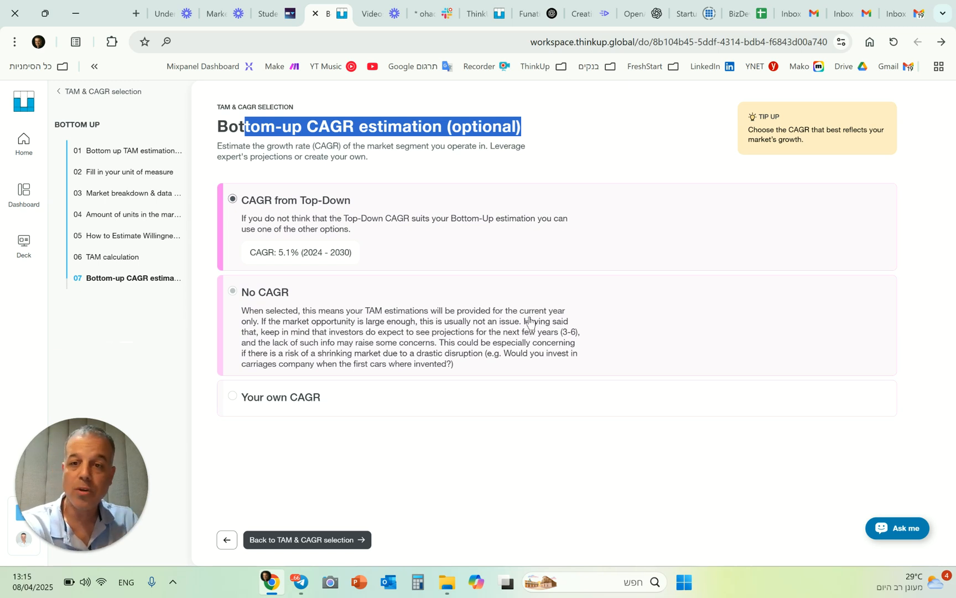
click(282, 403)
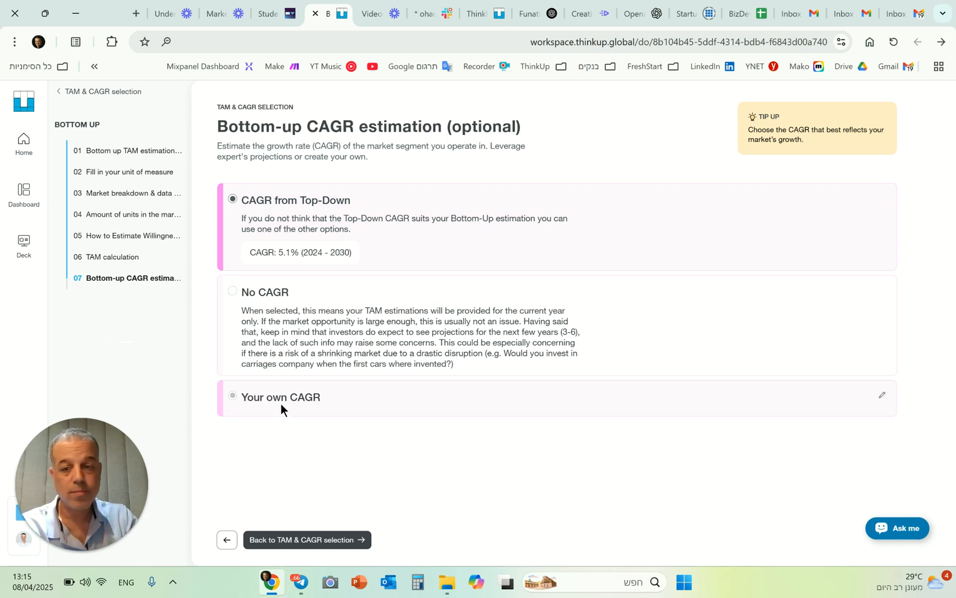
scroll(384, 406, down, 1)
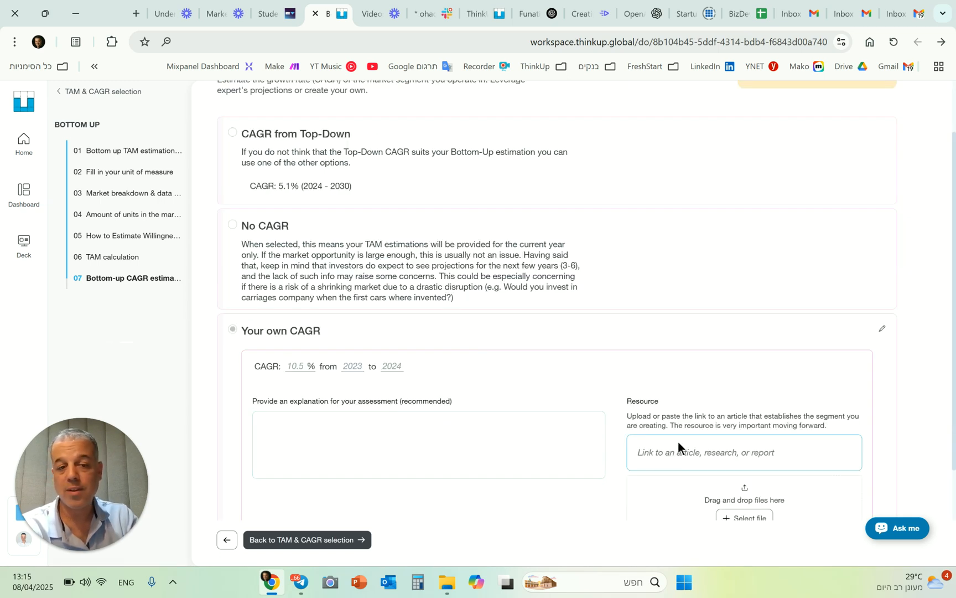
scroll(469, 220, up, 1)
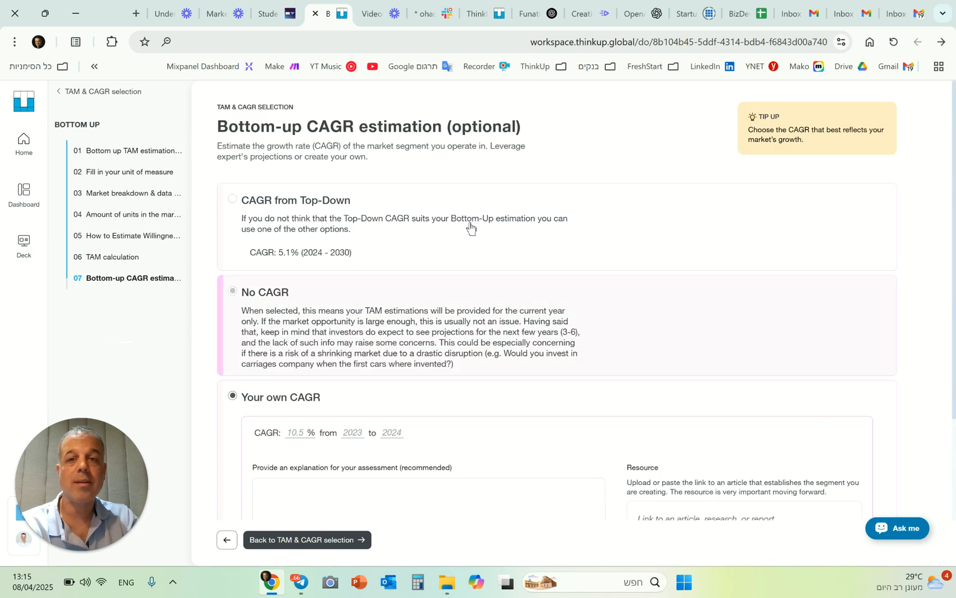
click(408, 242)
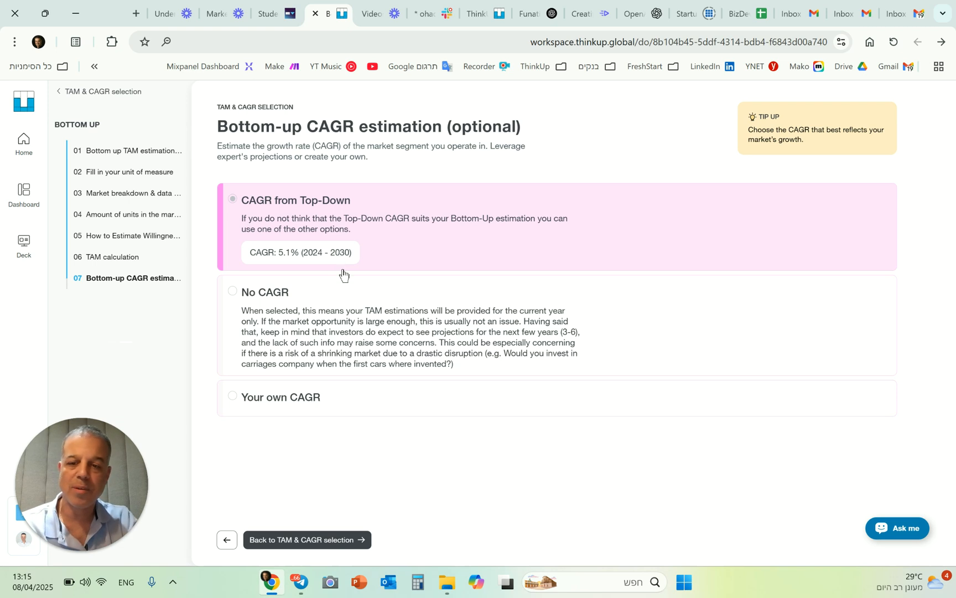
- Return to the TAM & CAGR estimation overview and reopen the TAM calculation of the Bottom Up method
click(326, 546)
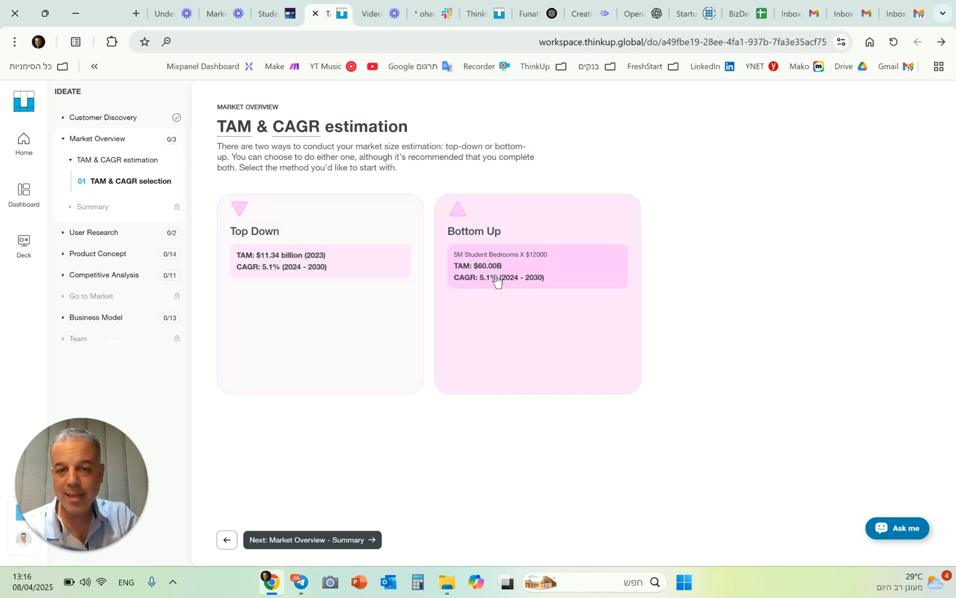
click(526, 308)
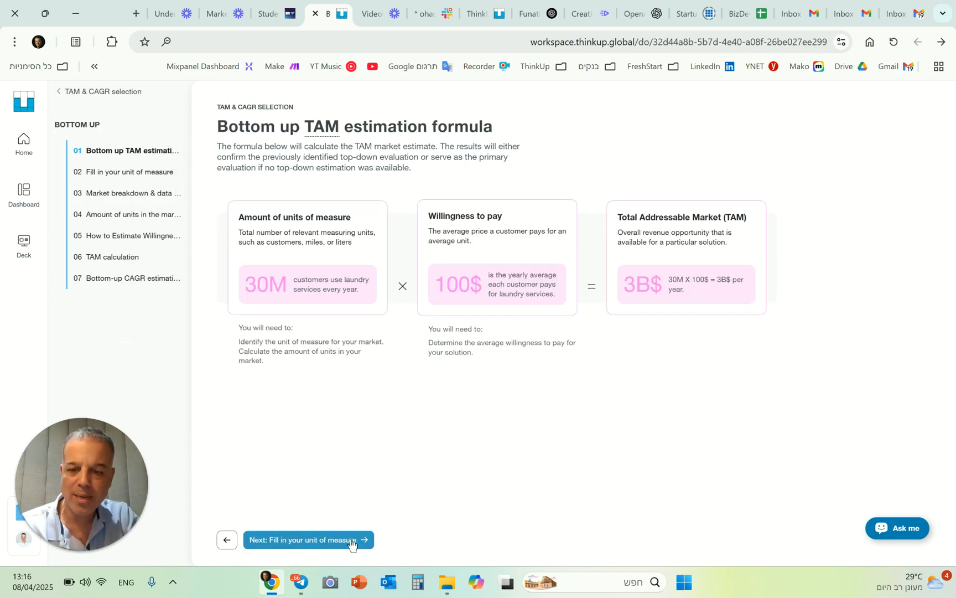
click(133, 259)
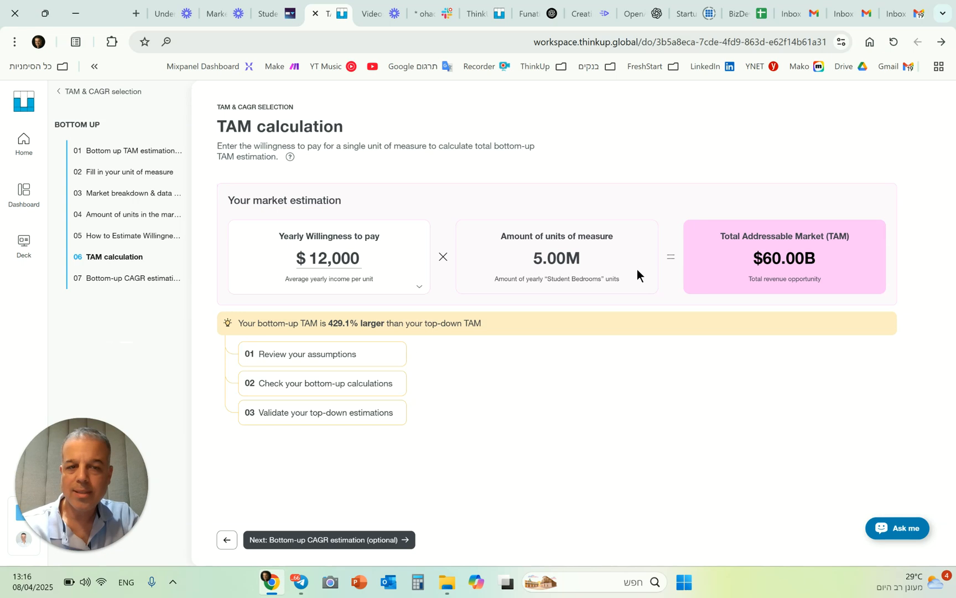
- Highlight the comparison of the bottom-up TAM with the top-down TAM, including its percentage difference
drag(237, 323, 493, 311)
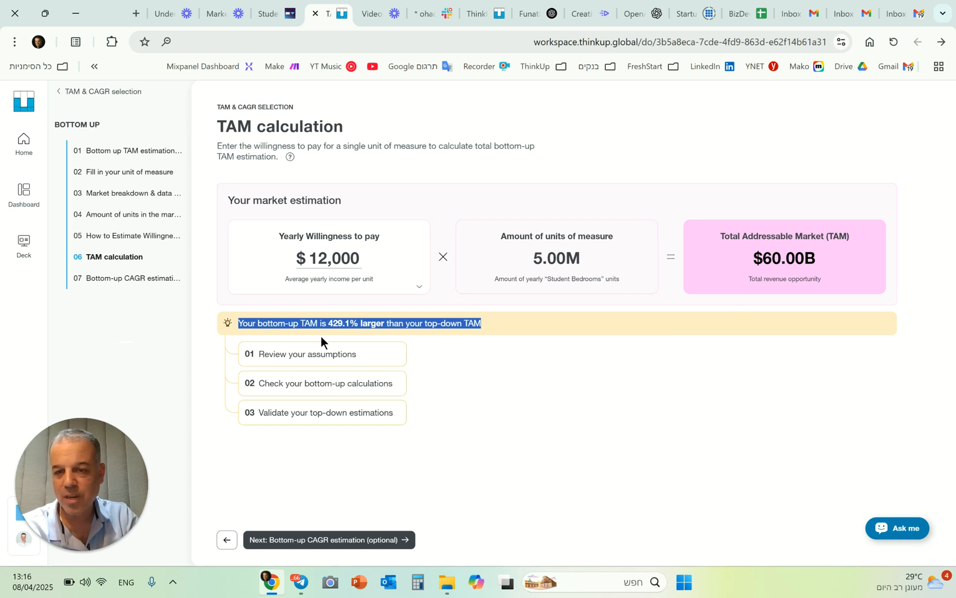
click(329, 322)
drag(330, 322, 354, 322)
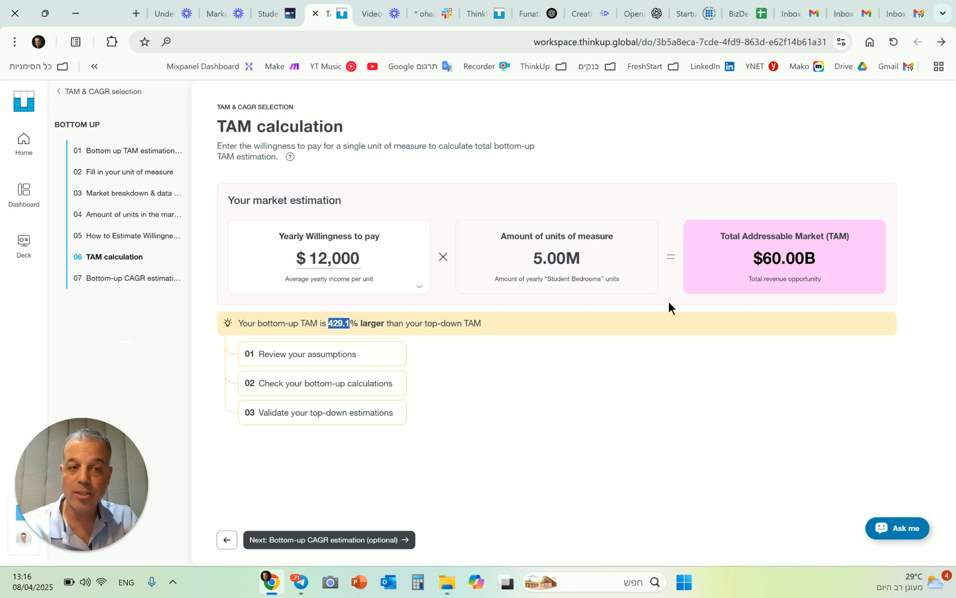
- Set the yearly willingness to pay per student bedroom to $6,000 and close the assessment explanation box
click(339, 263)
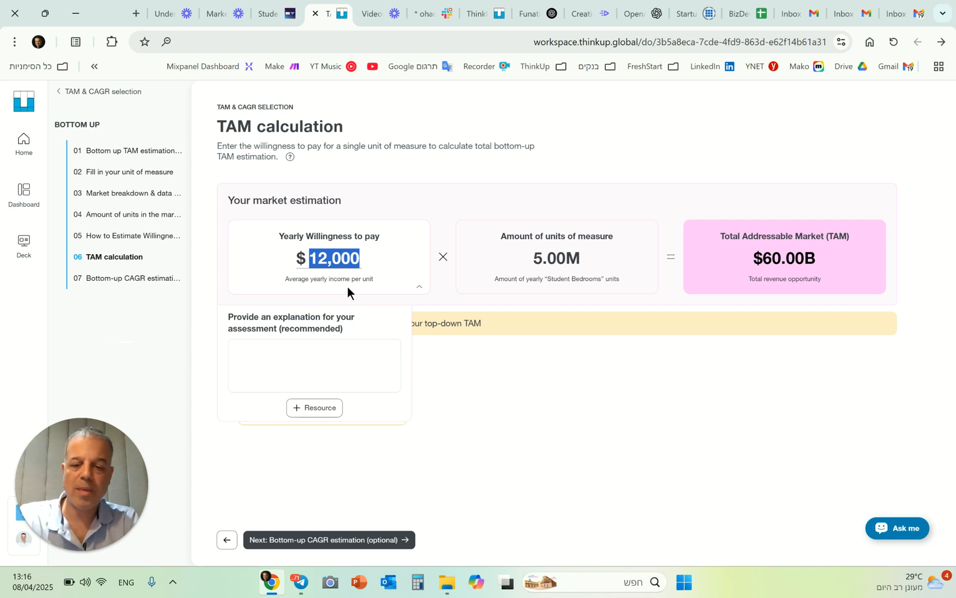
text(6000)
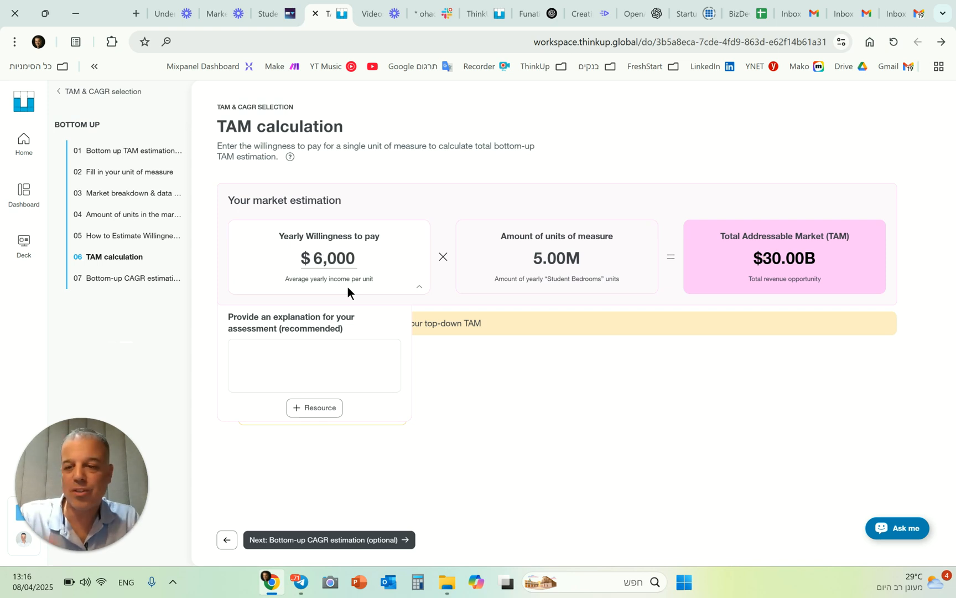
click(498, 419)
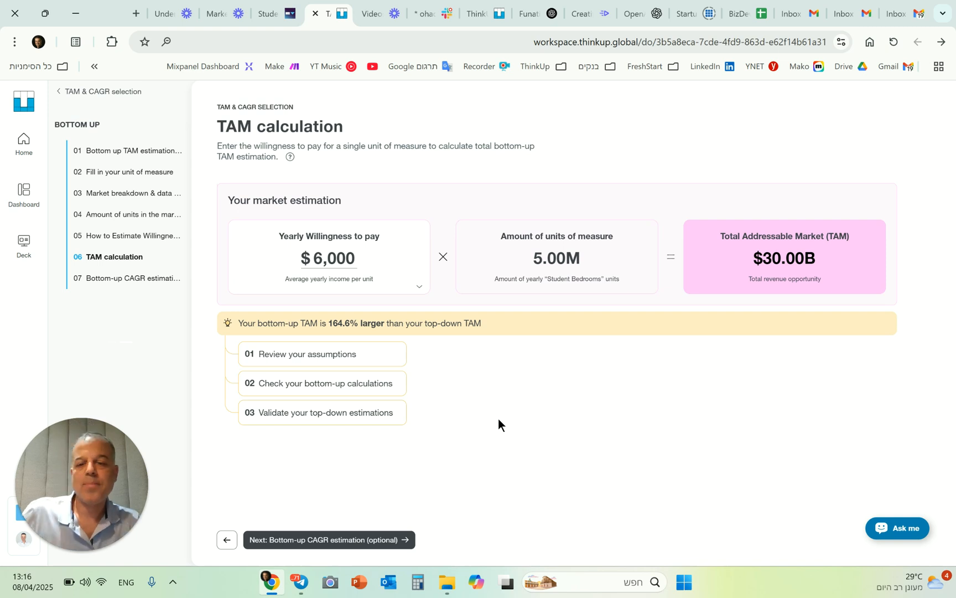
- Continue past the CAGR estimation and TAM & CAGR selection to the Market Overview summary, and toggle the notes of both estimates
click(357, 543)
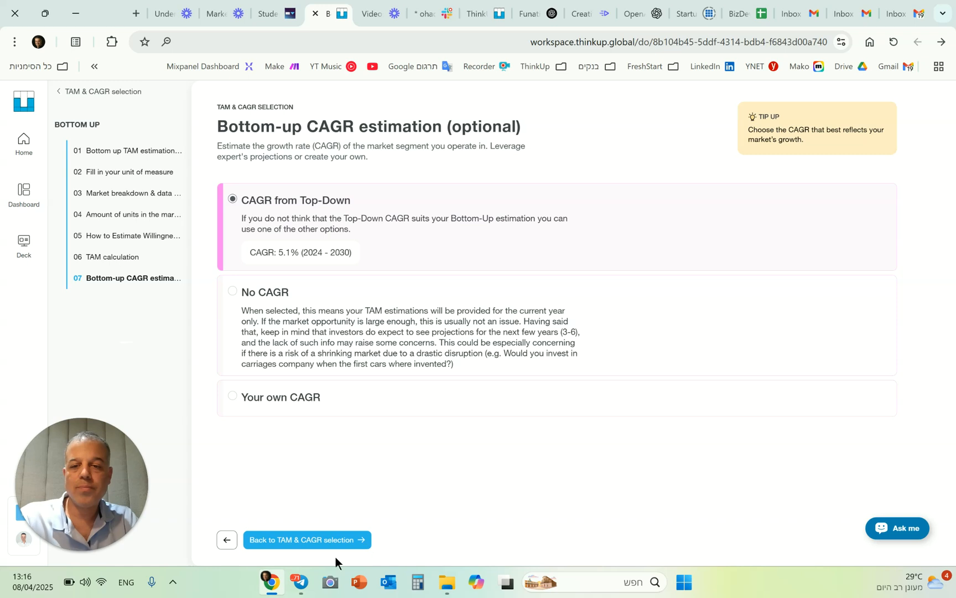
click(363, 540)
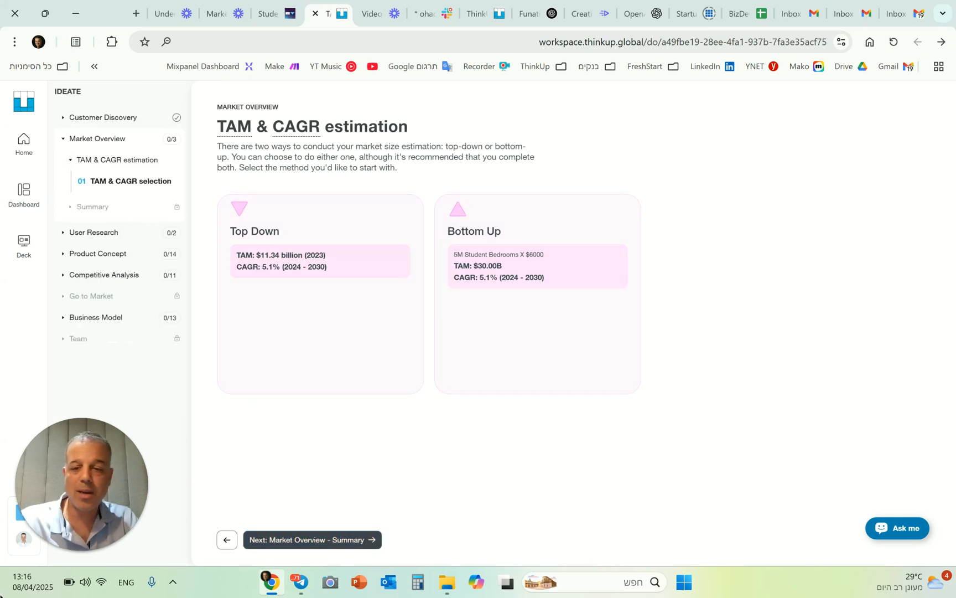
click(310, 540)
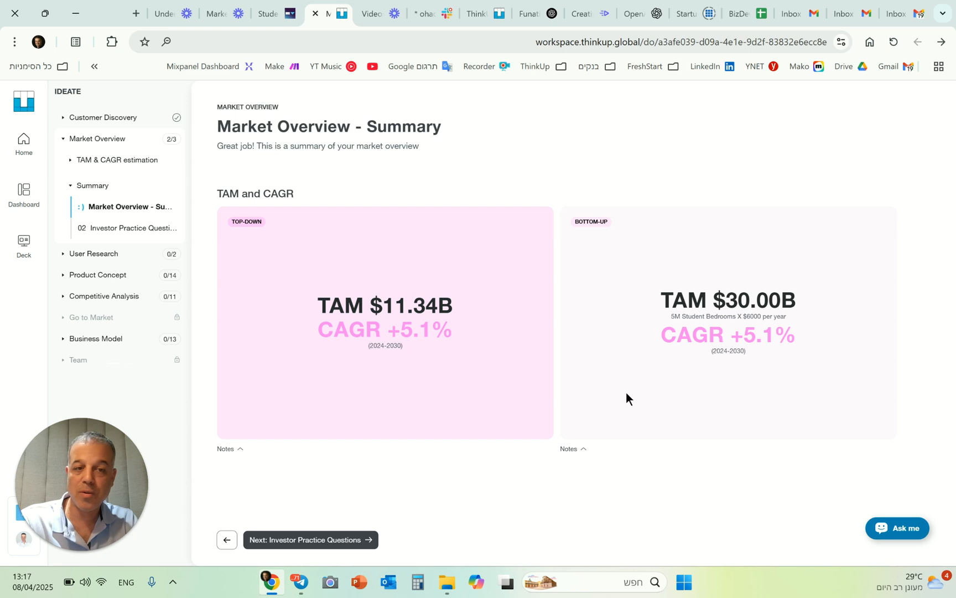
click(583, 450)
click(240, 449)
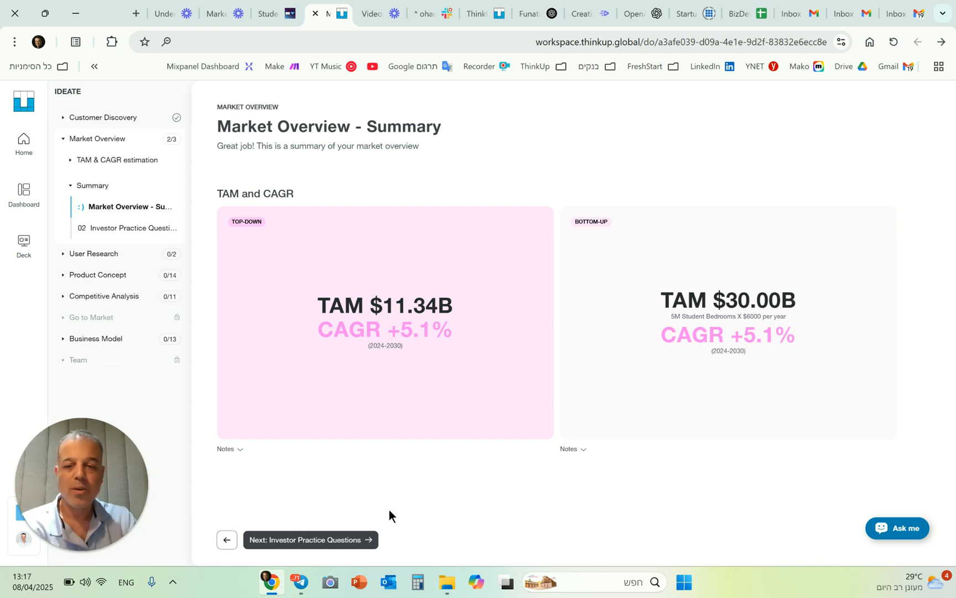
- Review the Investor Practice Questions on market size and CAGR, leave the answers blank, and finish the Market Overview section
click(348, 541)
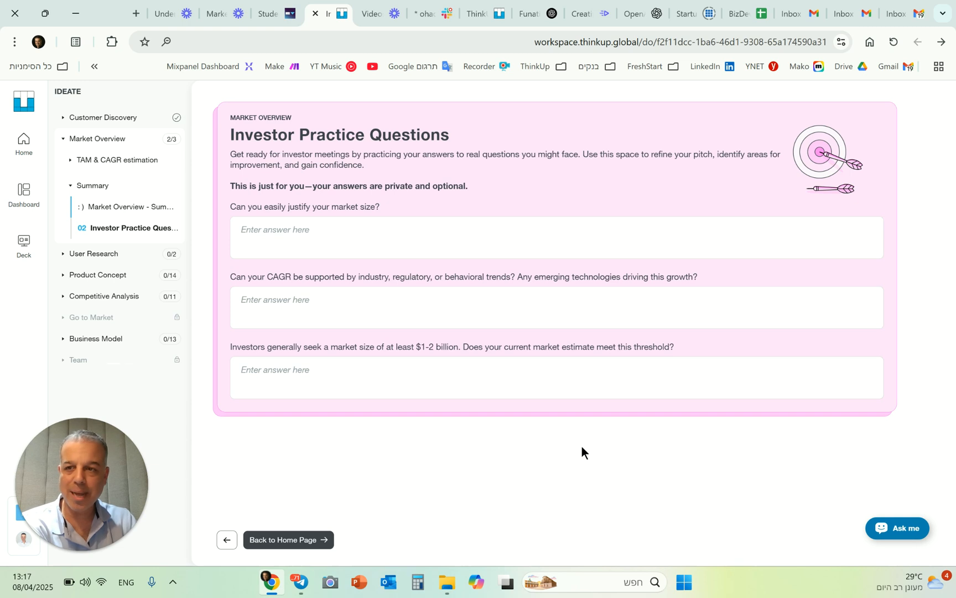
click(501, 377)
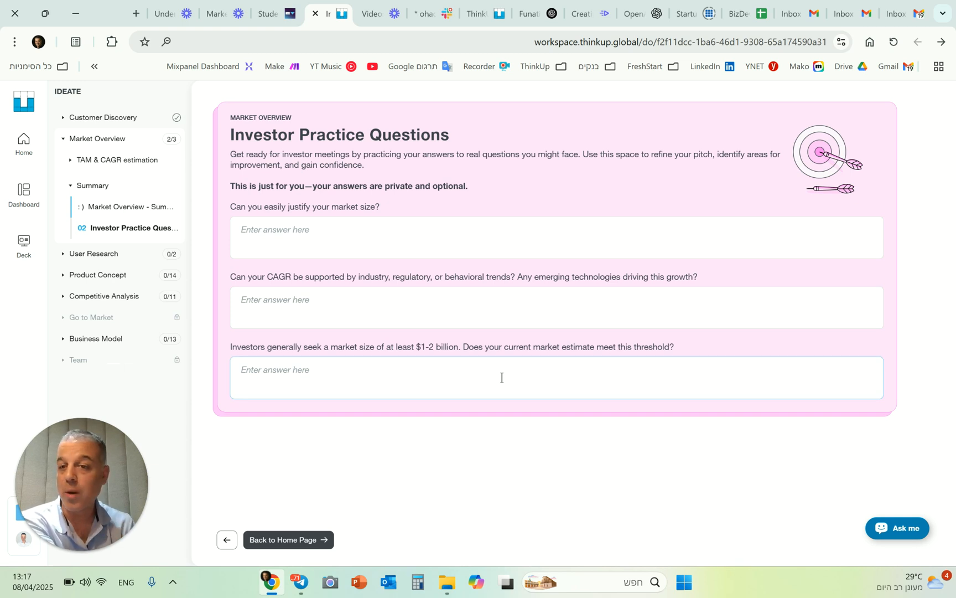
drag(229, 209, 418, 212)
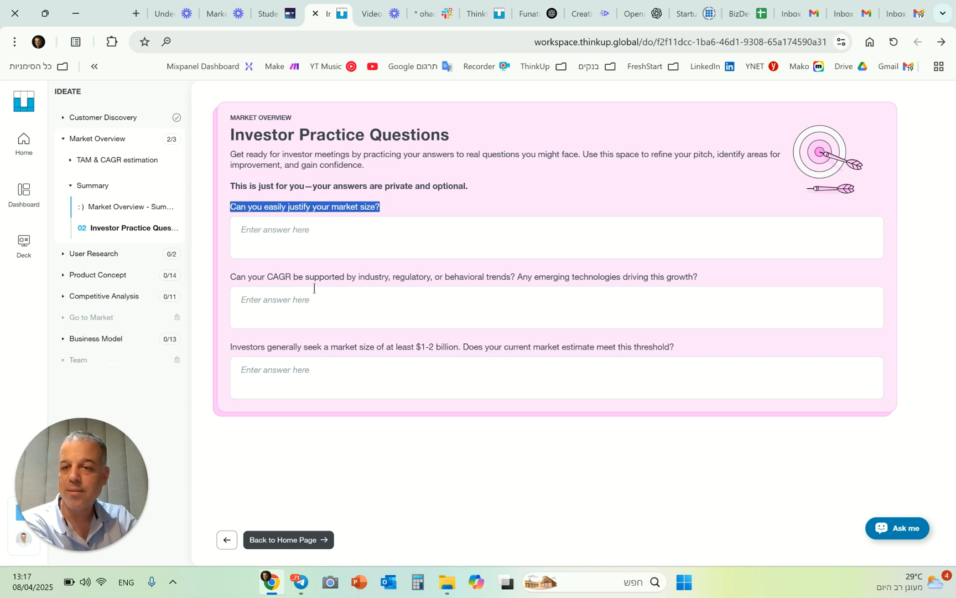
drag(266, 278, 428, 283)
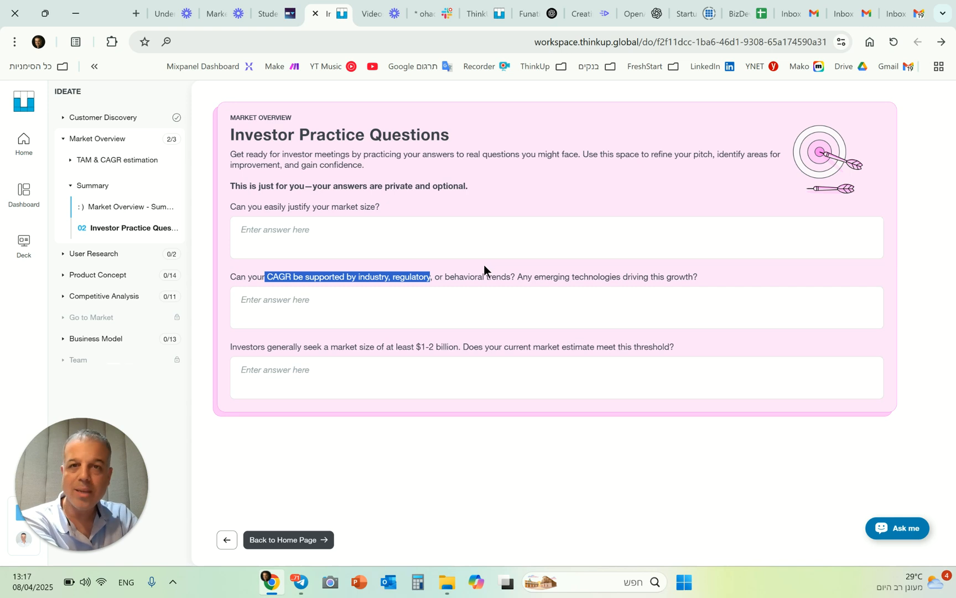
click(387, 246)
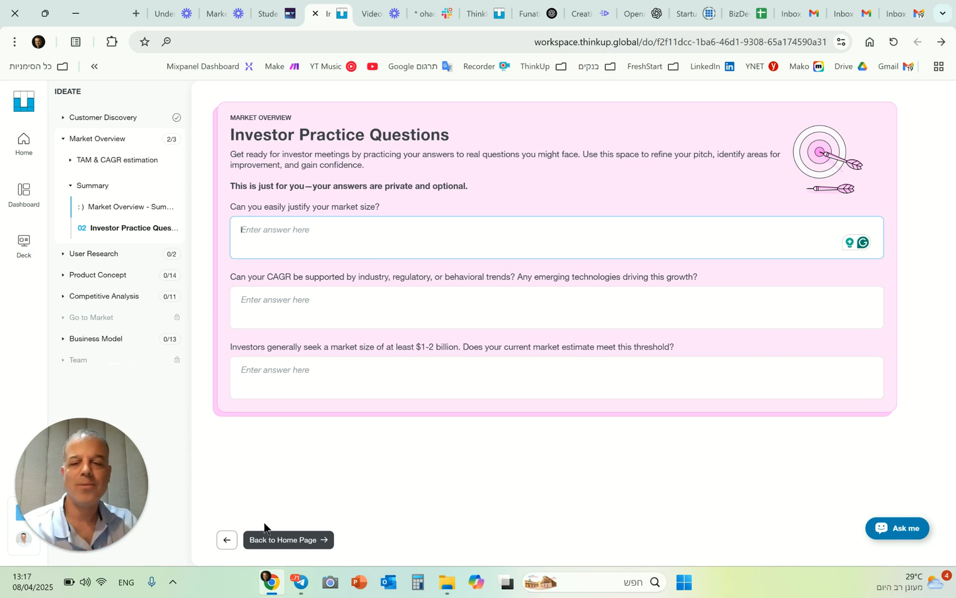
click(275, 540)
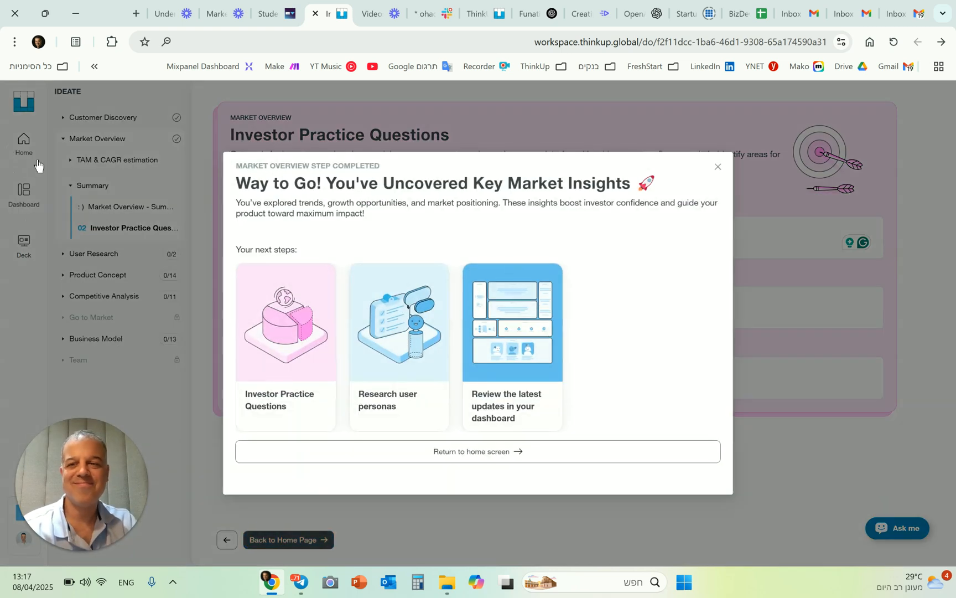